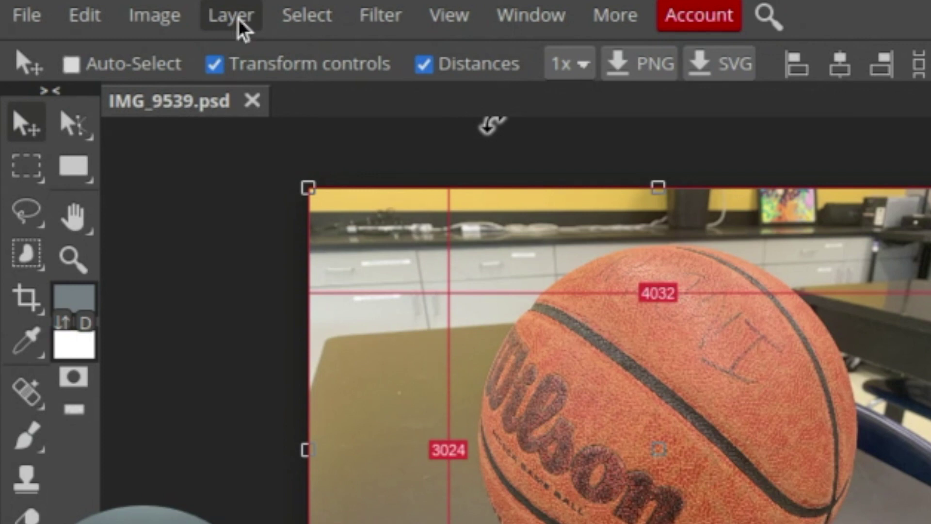
Duplicate the Background layer and select the new Background copy layer
{"action": "left_click", "coordinate": [230, 15]}
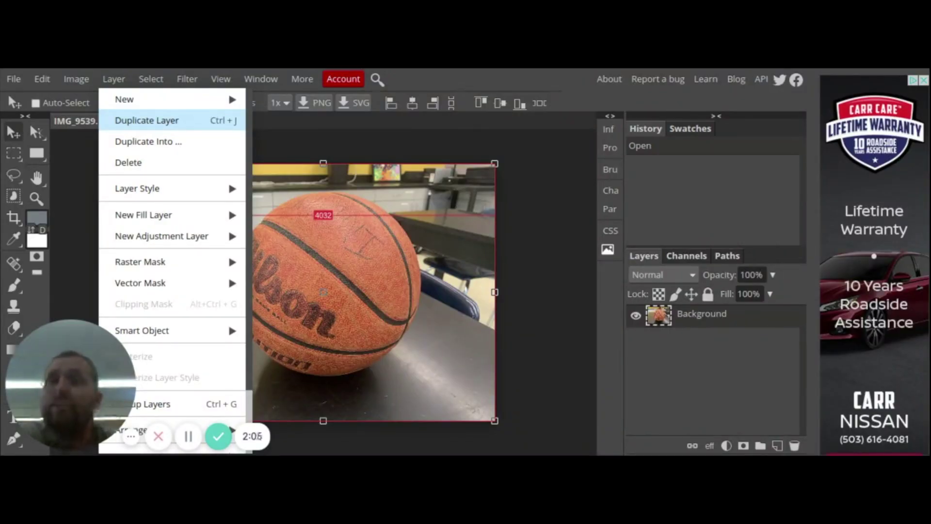
{"action": "left_click", "coordinate": [125, 122]}
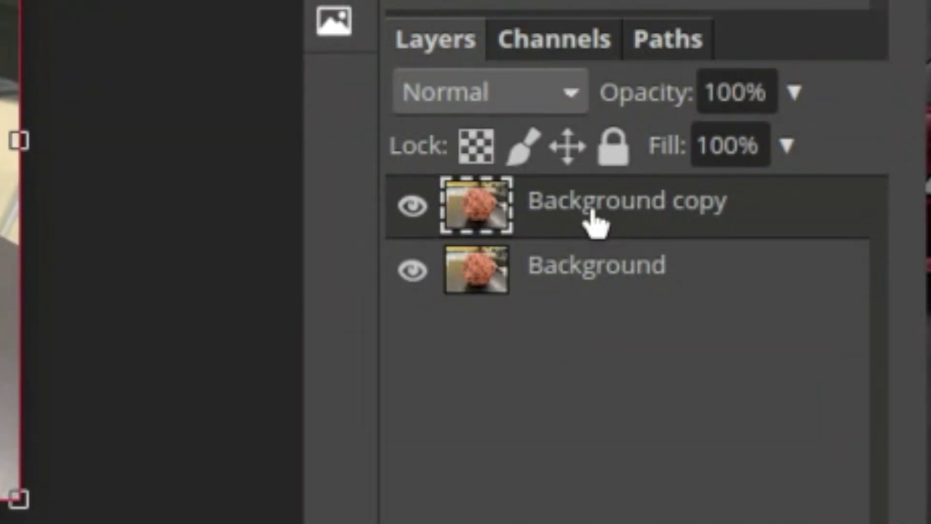
{"action": "left_click", "coordinate": [579, 262]}
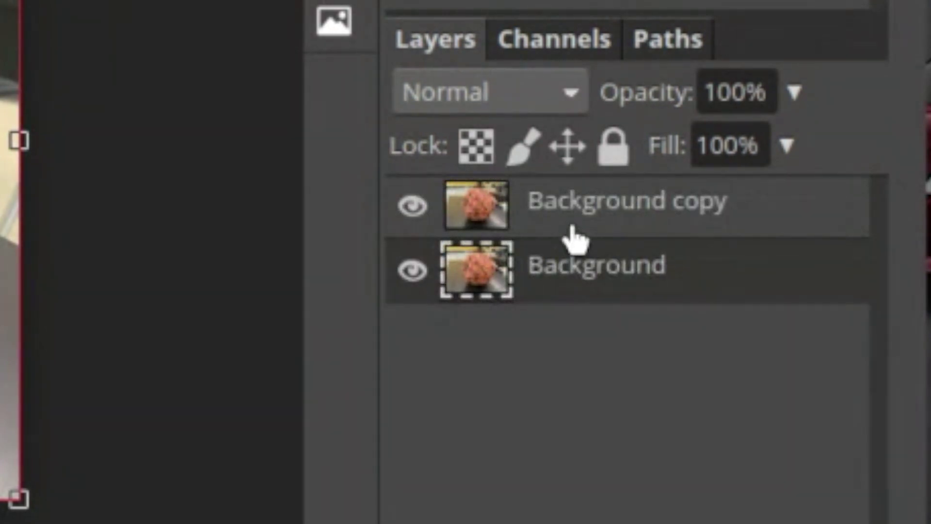
{"action": "left_click", "coordinate": [572, 229]}
{"action": "left_click", "coordinate": [566, 263]}
{"action": "left_click", "coordinate": [568, 229]}
{"action": "left_click", "coordinate": [562, 245]}
{"action": "left_click", "coordinate": [566, 225]}
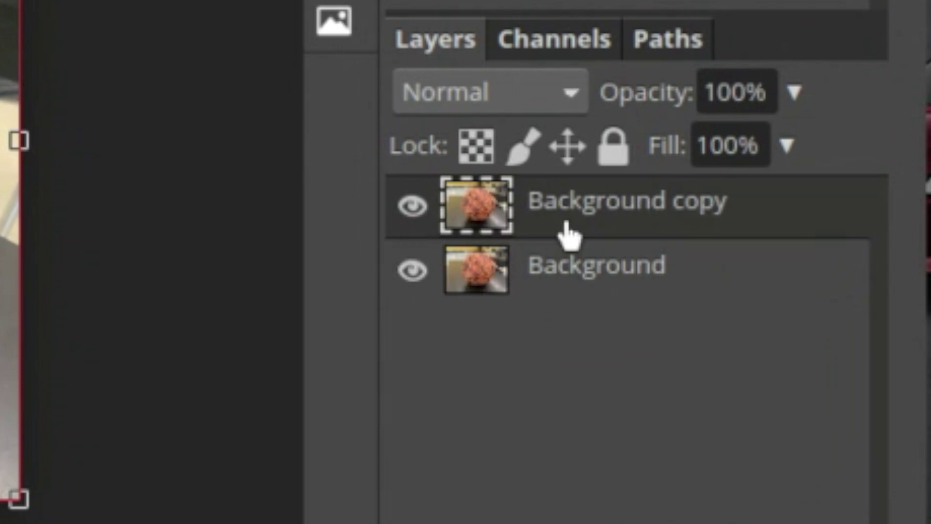
Rename the copied layer to 'Black and White'
{"action": "double_click", "coordinate": [595, 221]}
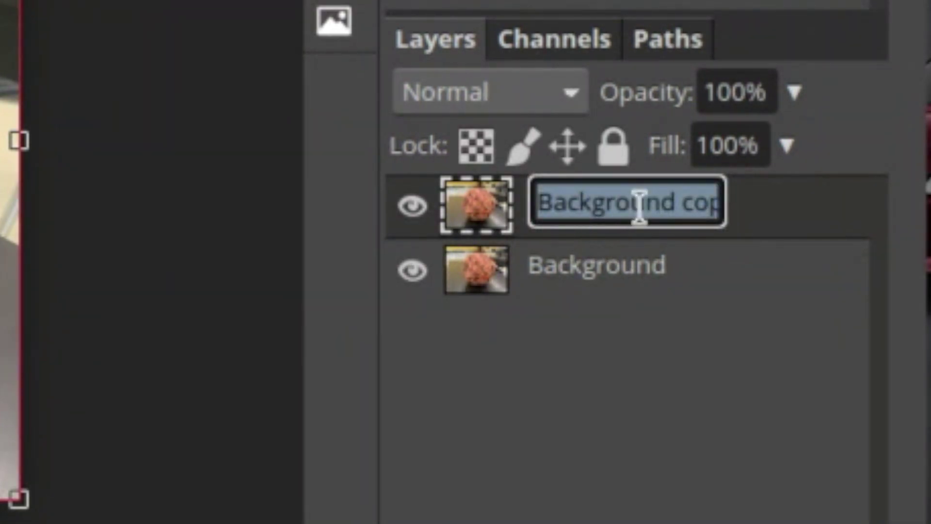
{"action": "type", "text": "Black and White"}
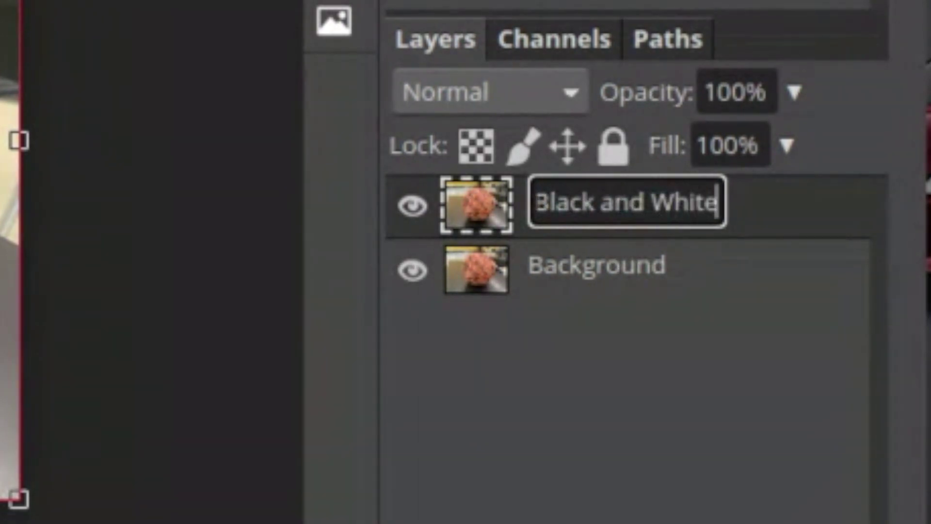
{"action": "key", "text": "Return"}
{"action": "double_click", "coordinate": [625, 219]}
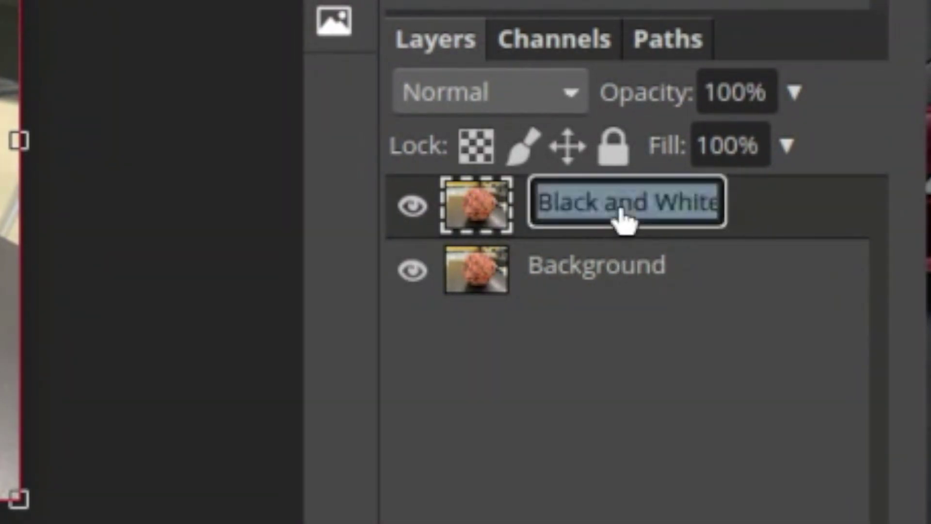
{"action": "type", "text": "Black and White"}
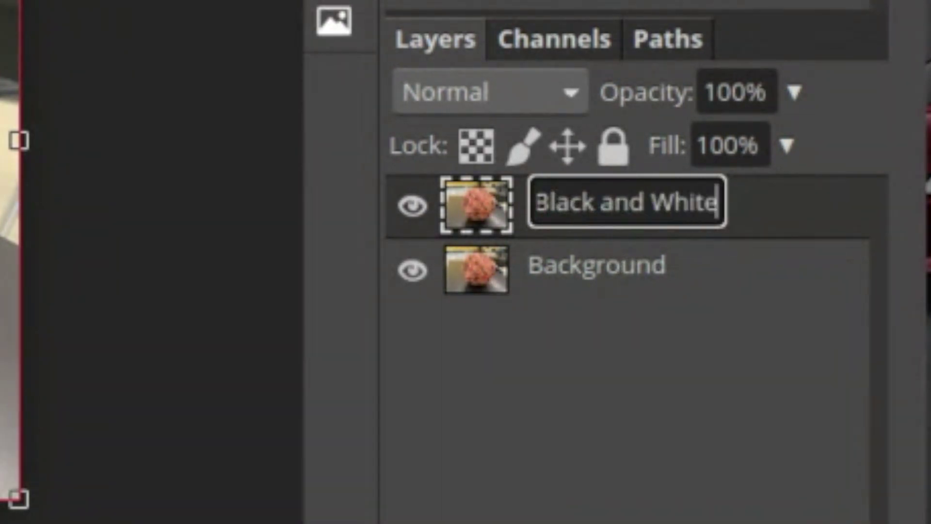
{"action": "key", "text": "Return"}
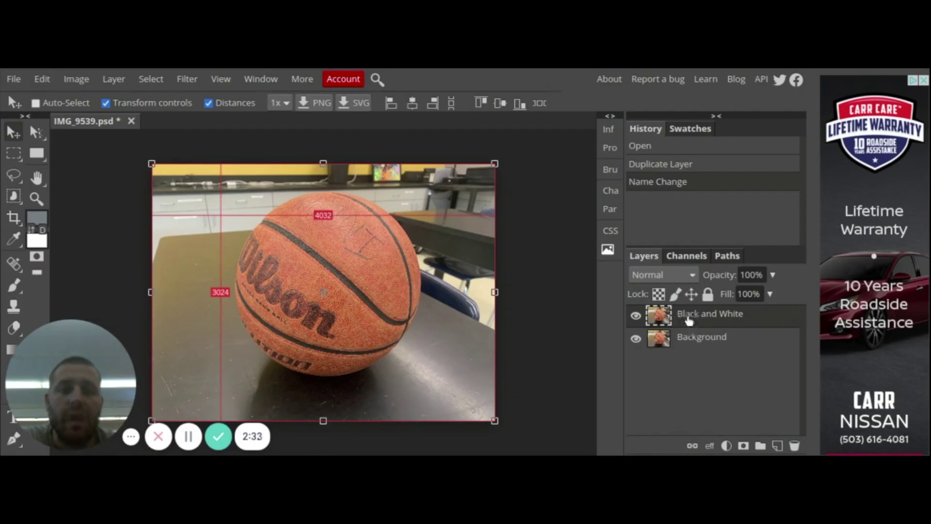
Desaturate the Black and White layer with Image > Adjustments > Desaturate
{"action": "left_click", "coordinate": [78, 80]}
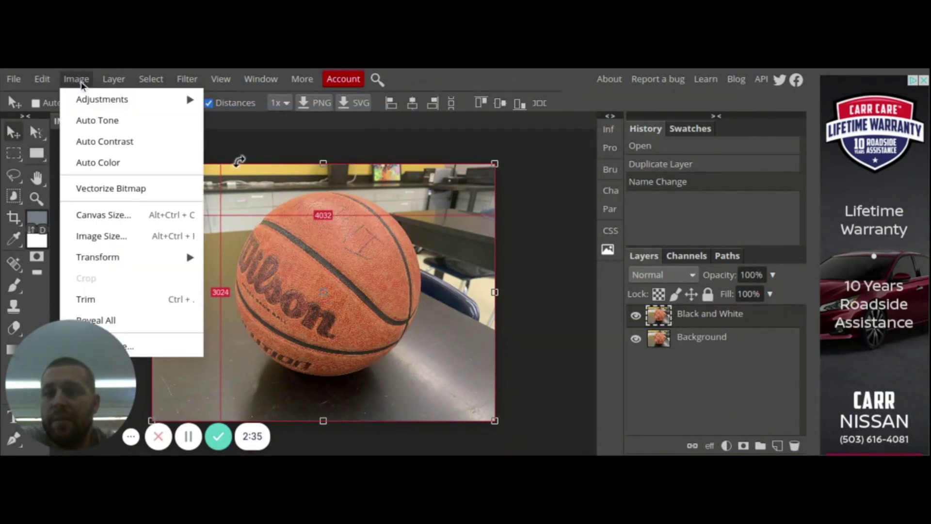
{"action": "mouse_move", "coordinate": [90, 100]}
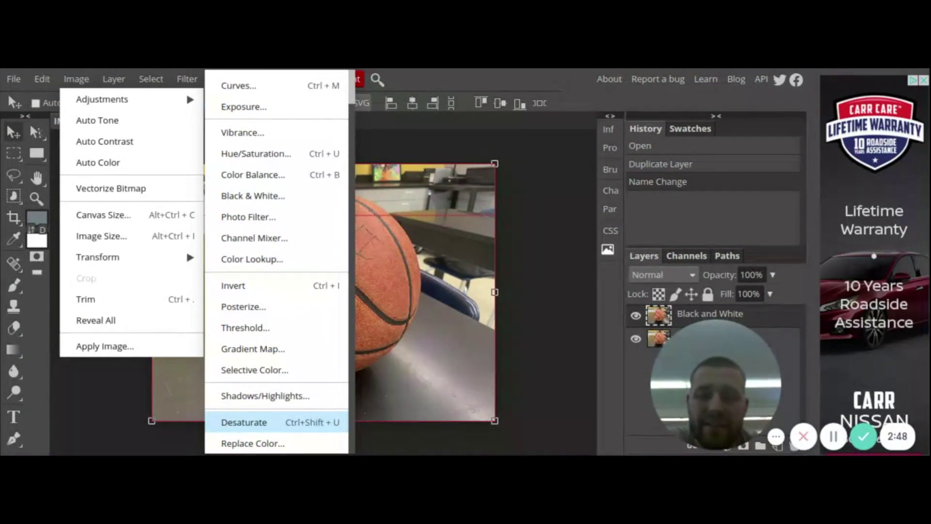
{"action": "left_click", "coordinate": [228, 423]}
{"action": "left_click_drag", "start_coordinate": [723, 320], "coordinate": [685, 92]}
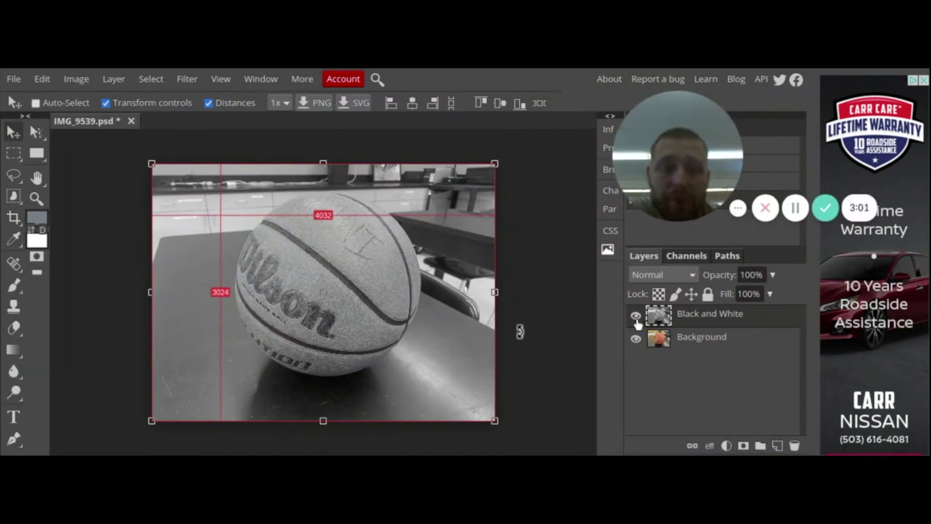
Toggle the Black and White and Background layers' visibility to compare, leaving both visible
{"action": "left_click", "coordinate": [636, 317]}
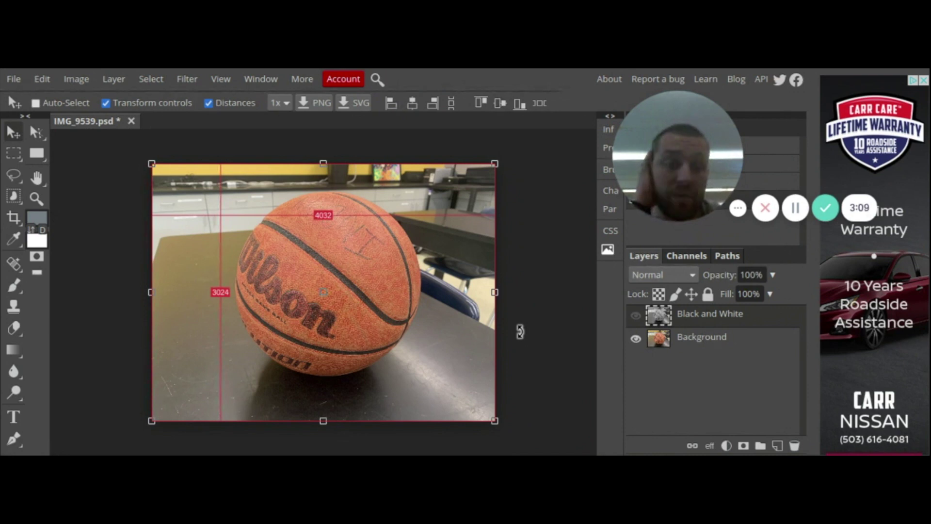
{"action": "left_click", "coordinate": [636, 316]}
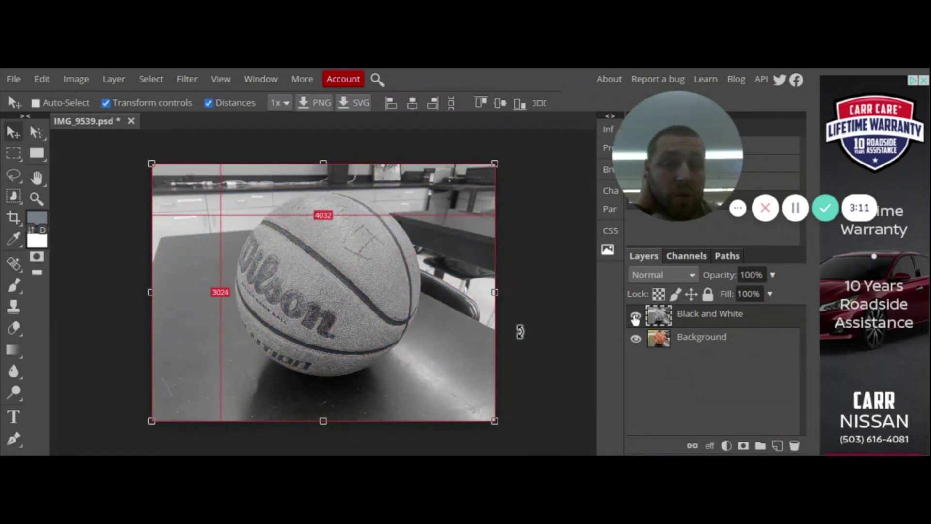
{"action": "left_click", "coordinate": [635, 316]}
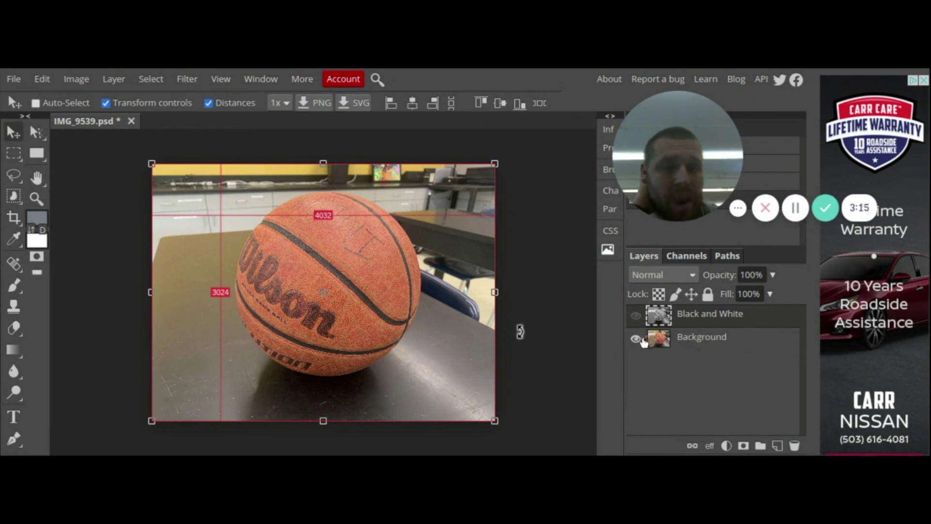
{"action": "left_click", "coordinate": [636, 339]}
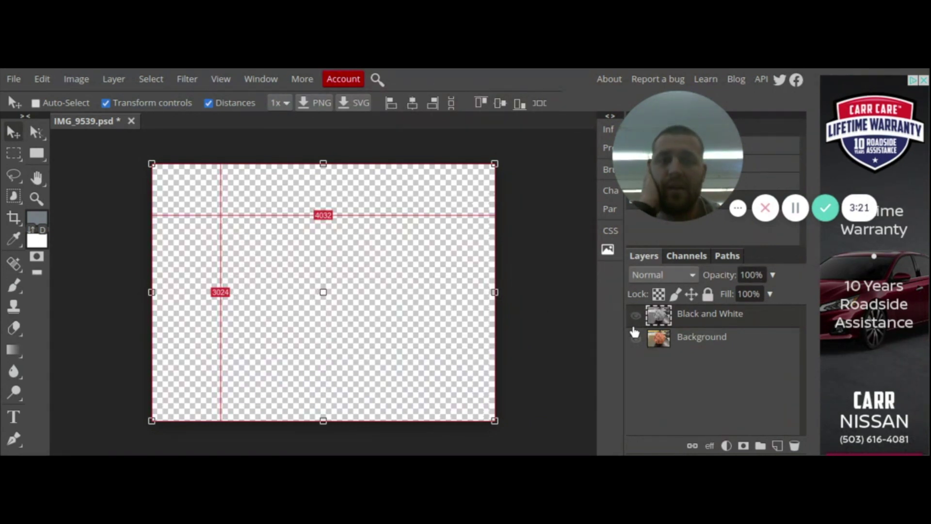
{"action": "left_click", "coordinate": [636, 339]}
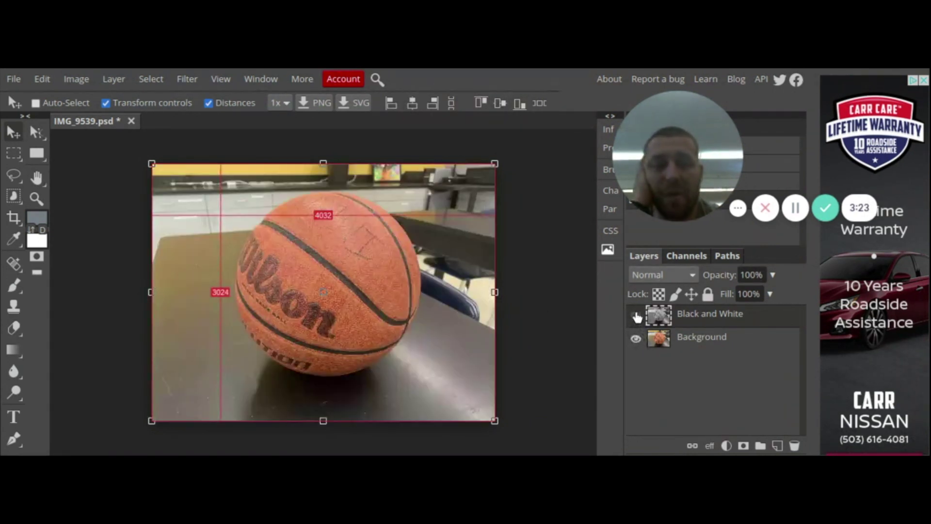
{"action": "left_click", "coordinate": [636, 315]}
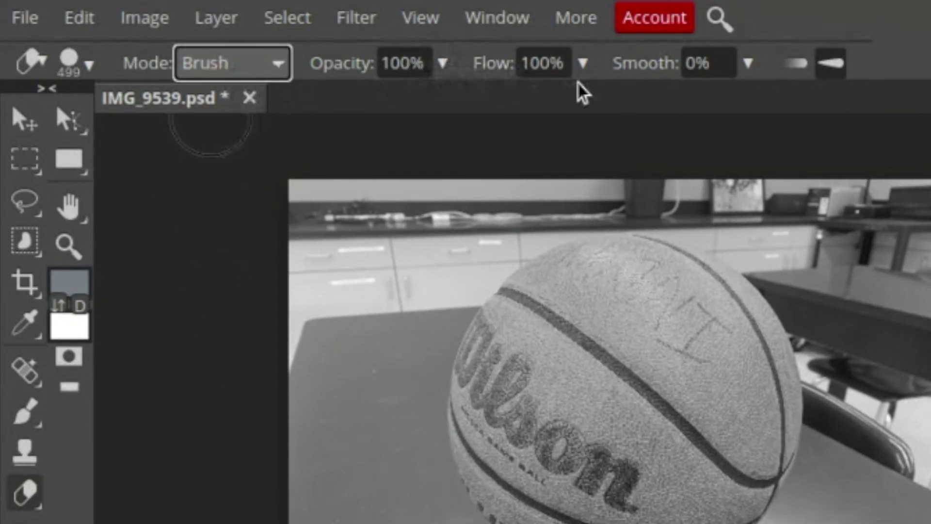
Set the eraser to the hard round brush preset at 432 px, 100% hardness
{"action": "left_click", "coordinate": [90, 67]}
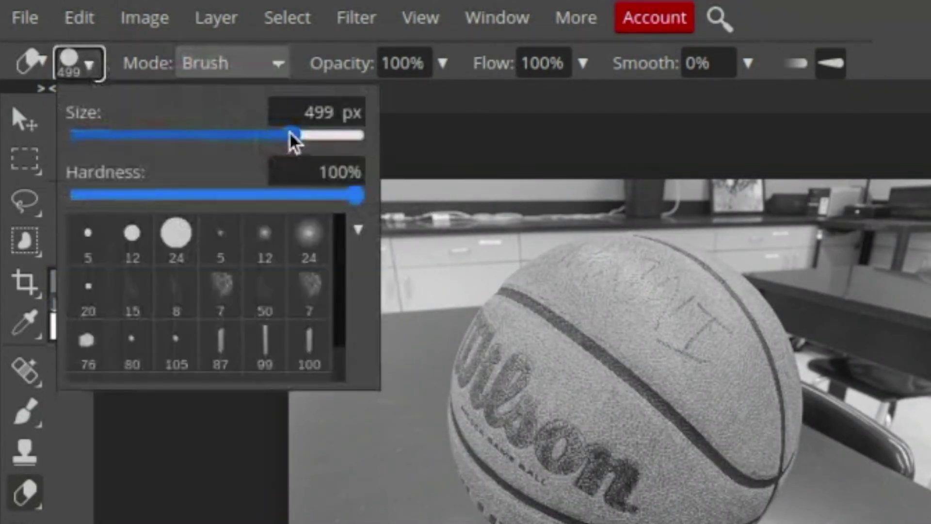
{"action": "left_click_drag", "start_coordinate": [293, 141], "coordinate": [240, 137]}
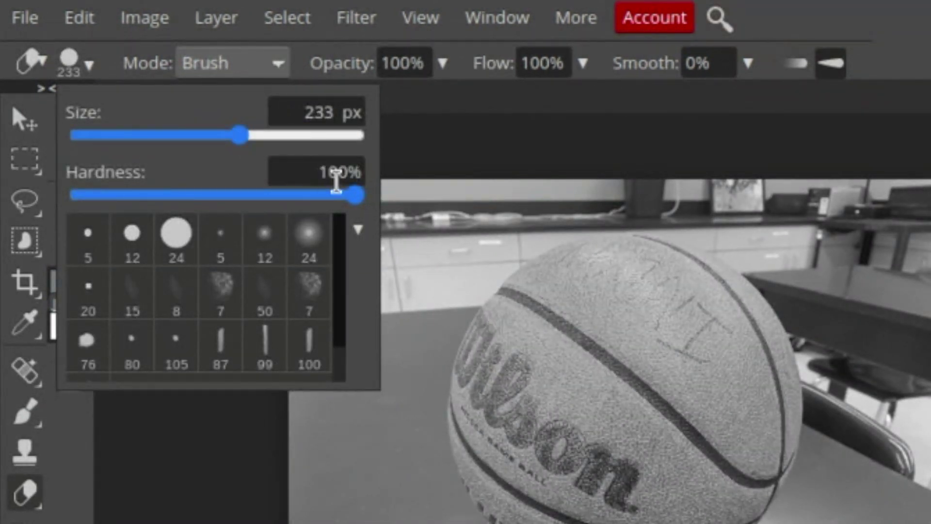
{"action": "left_click_drag", "start_coordinate": [358, 200], "coordinate": [320, 205]}
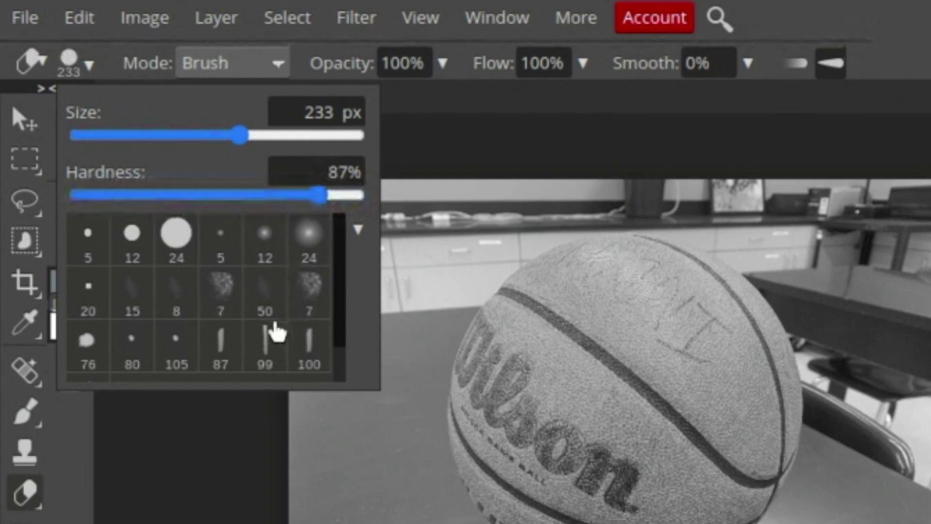
{"action": "left_click", "coordinate": [176, 243]}
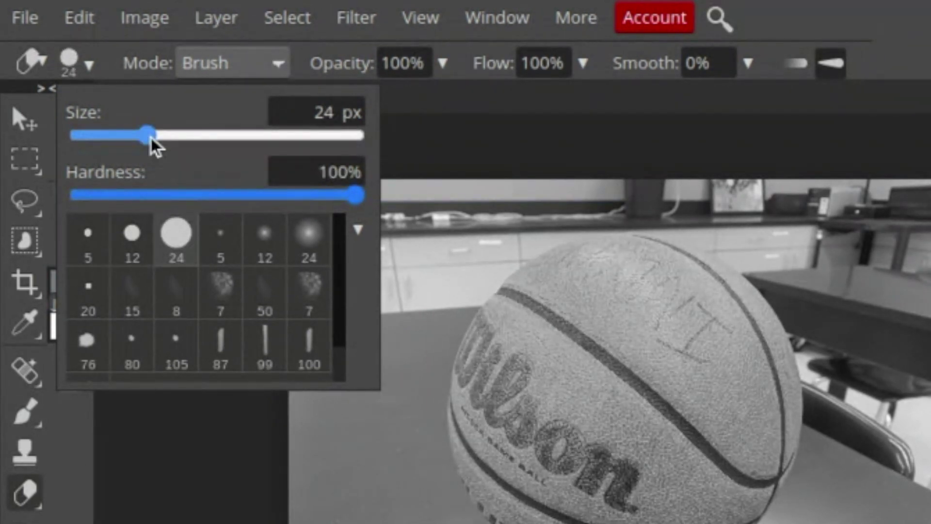
{"action": "left_click_drag", "start_coordinate": [150, 138], "coordinate": [286, 150]}
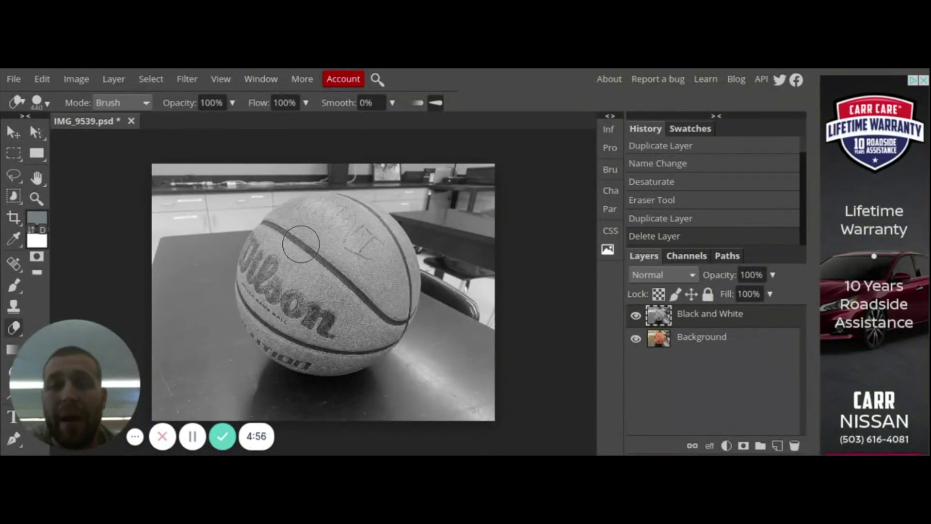
Erase a first patch of the ball to orange, checking it by toggling the Background
{"action": "mouse_move", "coordinate": [300, 244]}
{"action": "left_mouse_down"}
{"action": "mouse_move", "coordinate": [302, 296]}
{"action": "mouse_move", "coordinate": [336, 303]}
{"action": "mouse_move", "coordinate": [345, 270]}
{"action": "mouse_move", "coordinate": [319, 237]}
{"action": "mouse_move", "coordinate": [335, 230]}
{"action": "mouse_move", "coordinate": [364, 285]}
{"action": "mouse_move", "coordinate": [376, 286]}
{"action": "left_mouse_up"}
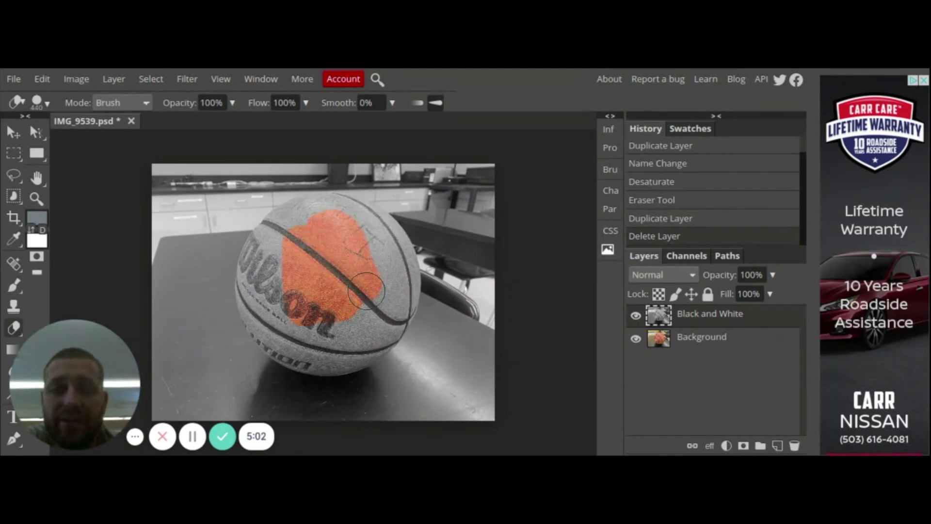
{"action": "left_click", "coordinate": [636, 339]}
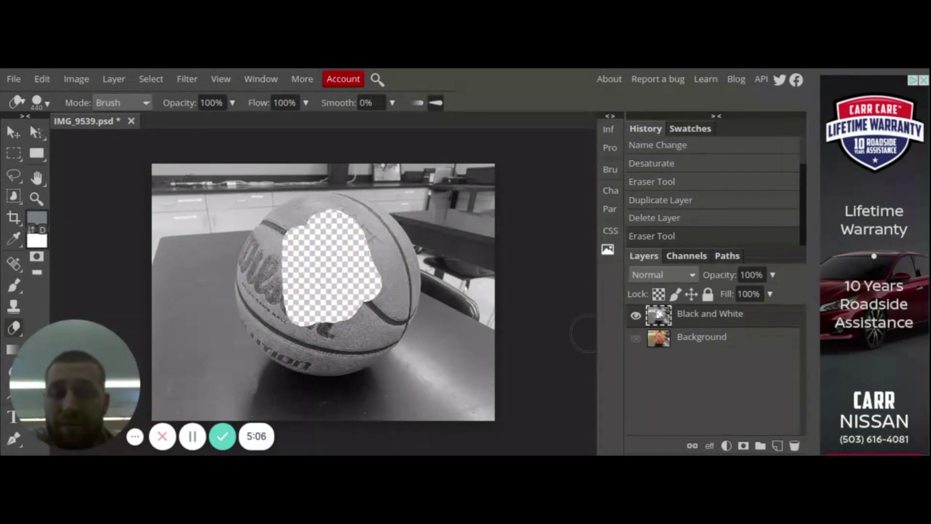
{"action": "left_click", "coordinate": [636, 339]}
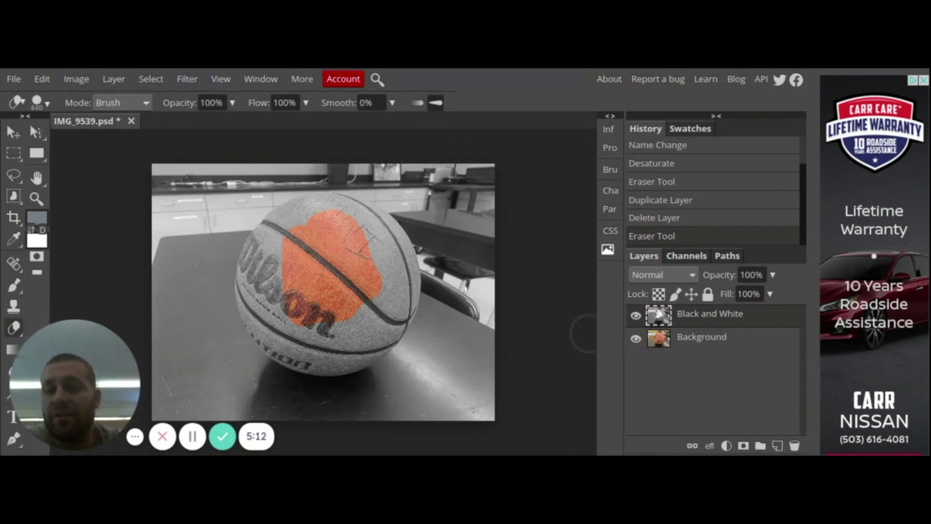
{"action": "left_click_drag", "start_coordinate": [312, 197], "coordinate": [312, 212]}
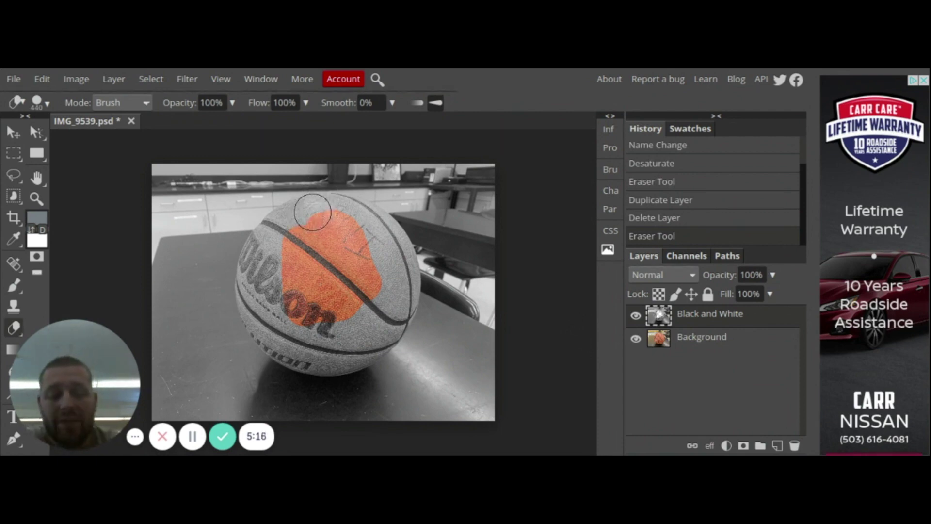
{"action": "key", "text": "ctrl+plus"}
{"action": "key", "text": "ctrl+plus"}
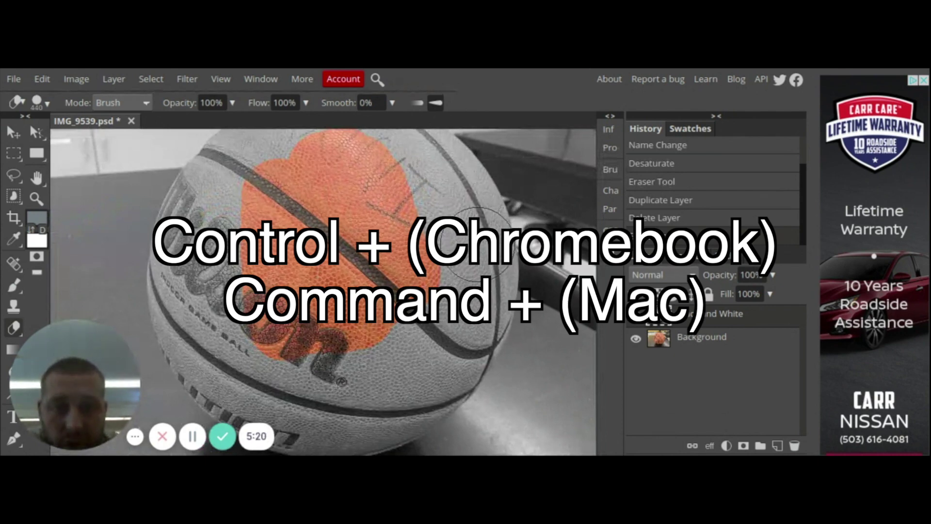
Erase most of the ball's grey around the heart, undoing bad strokes, then zoom out
{"action": "left_click", "coordinate": [479, 237]}
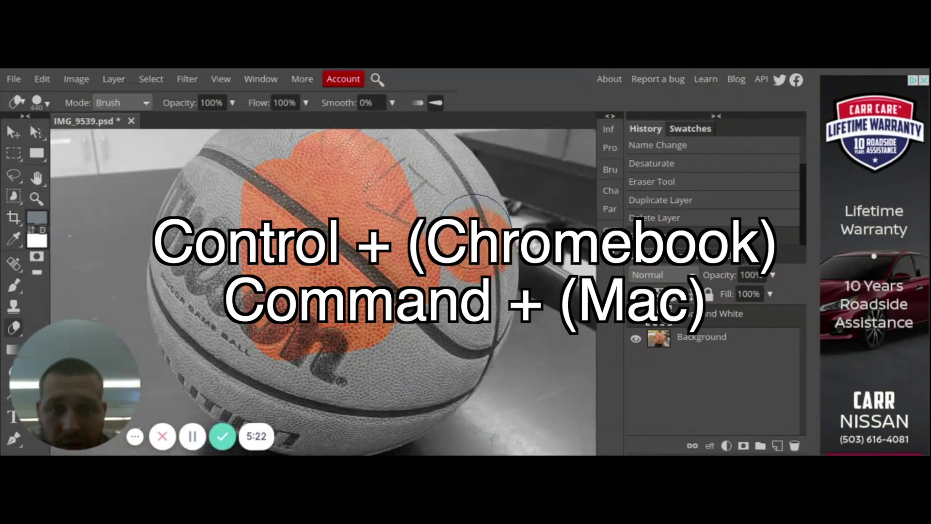
{"action": "mouse_move", "coordinate": [467, 216]}
{"action": "left_mouse_down"}
{"action": "mouse_move", "coordinate": [461, 182]}
{"action": "mouse_move", "coordinate": [493, 199]}
{"action": "left_mouse_up"}
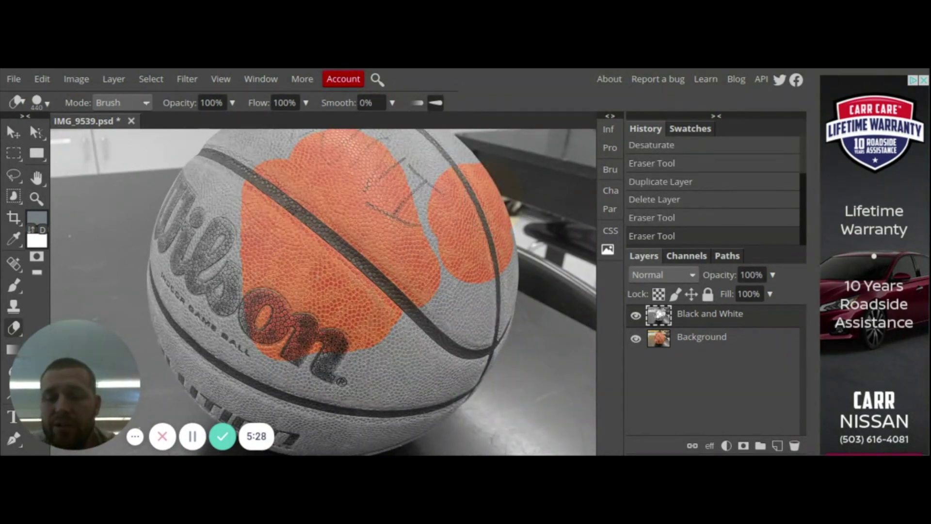
{"action": "key", "text": "ctrl+z"}
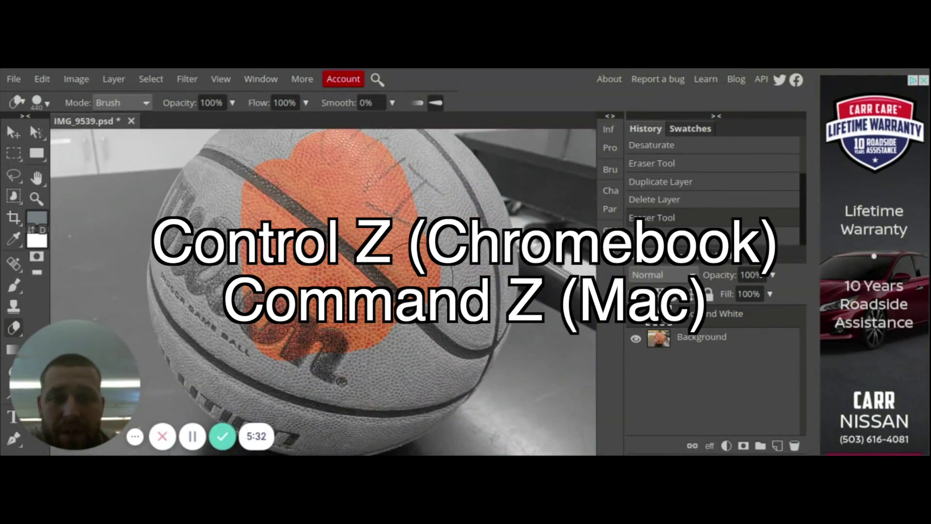
{"action": "mouse_move", "coordinate": [417, 281]}
{"action": "left_mouse_down"}
{"action": "mouse_move", "coordinate": [437, 272]}
{"action": "mouse_move", "coordinate": [451, 213]}
{"action": "mouse_move", "coordinate": [490, 262]}
{"action": "mouse_move", "coordinate": [465, 286]}
{"action": "mouse_move", "coordinate": [478, 313]}
{"action": "mouse_move", "coordinate": [529, 303]}
{"action": "left_mouse_up"}
{"action": "left_click", "coordinate": [682, 222]}
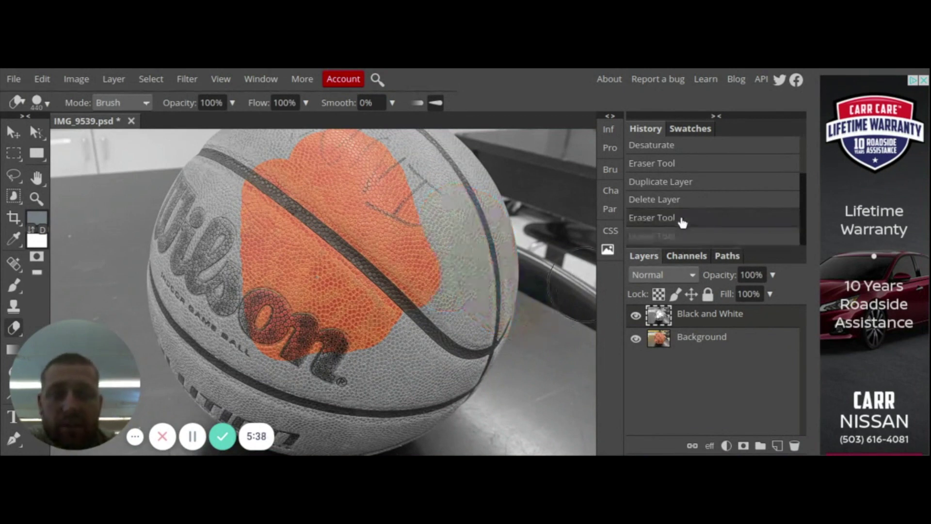
{"action": "left_click", "coordinate": [472, 232]}
{"action": "mouse_move", "coordinate": [472, 231]}
{"action": "left_mouse_down"}
{"action": "mouse_move", "coordinate": [436, 250]}
{"action": "mouse_move", "coordinate": [431, 207]}
{"action": "mouse_move", "coordinate": [436, 280]}
{"action": "mouse_move", "coordinate": [457, 292]}
{"action": "mouse_move", "coordinate": [481, 257]}
{"action": "mouse_move", "coordinate": [482, 275]}
{"action": "mouse_move", "coordinate": [441, 284]}
{"action": "mouse_move", "coordinate": [354, 360]}
{"action": "mouse_move", "coordinate": [232, 302]}
{"action": "mouse_move", "coordinate": [219, 270]}
{"action": "mouse_move", "coordinate": [229, 197]}
{"action": "mouse_move", "coordinate": [200, 243]}
{"action": "mouse_move", "coordinate": [201, 224]}
{"action": "mouse_move", "coordinate": [193, 308]}
{"action": "mouse_move", "coordinate": [272, 391]}
{"action": "mouse_move", "coordinate": [332, 411]}
{"action": "mouse_move", "coordinate": [452, 342]}
{"action": "mouse_move", "coordinate": [457, 303]}
{"action": "mouse_move", "coordinate": [424, 238]}
{"action": "mouse_move", "coordinate": [414, 172]}
{"action": "mouse_move", "coordinate": [423, 169]}
{"action": "mouse_move", "coordinate": [454, 198]}
{"action": "mouse_move", "coordinate": [346, 171]}
{"action": "mouse_move", "coordinate": [284, 165]}
{"action": "mouse_move", "coordinate": [238, 180]}
{"action": "left_mouse_up"}
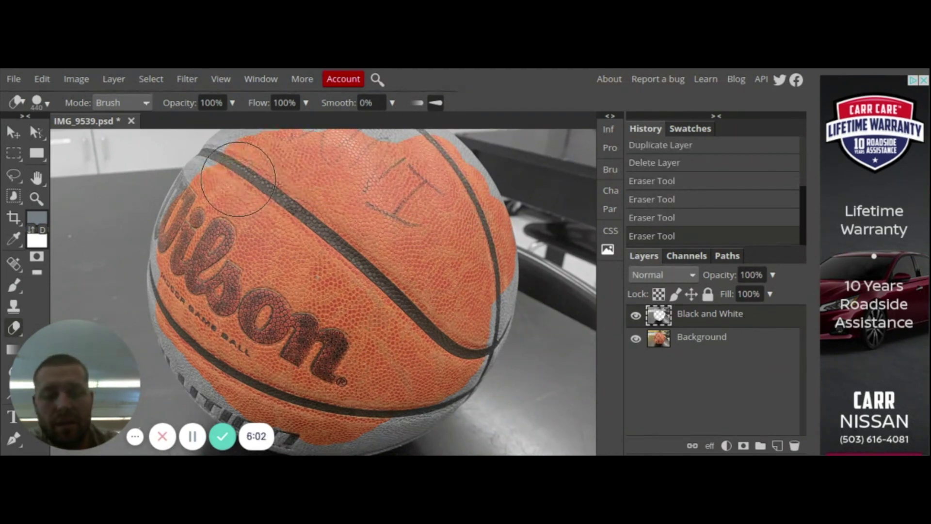
{"action": "key", "text": "ctrl+minus"}
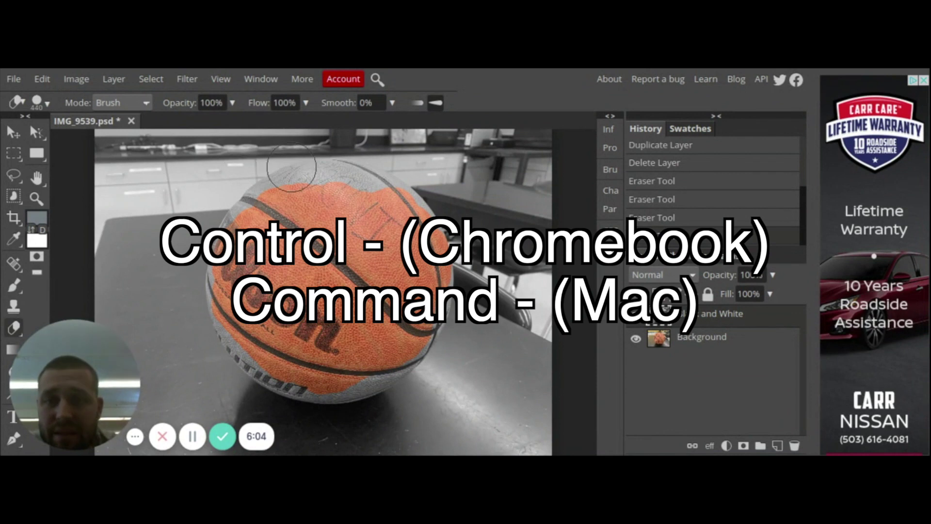
Erase the remaining grey across the ball's top, left side and lower edges, redoing one stroke
{"action": "mouse_move", "coordinate": [305, 193]}
{"action": "left_mouse_down"}
{"action": "mouse_move", "coordinate": [340, 187]}
{"action": "mouse_move", "coordinate": [383, 207]}
{"action": "mouse_move", "coordinate": [417, 252]}
{"action": "mouse_move", "coordinate": [413, 311]}
{"action": "mouse_move", "coordinate": [369, 355]}
{"action": "left_mouse_up"}
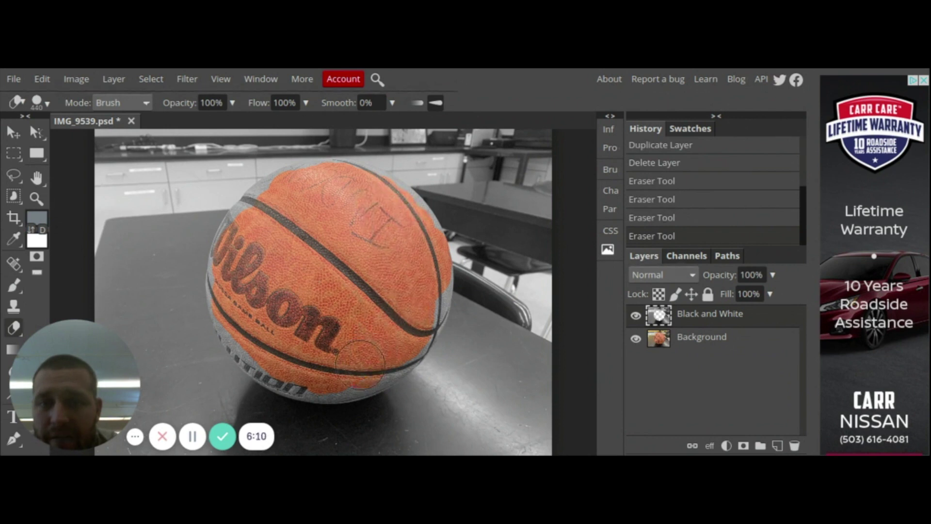
{"action": "mouse_move", "coordinate": [326, 379]}
{"action": "left_mouse_down"}
{"action": "mouse_move", "coordinate": [238, 313]}
{"action": "mouse_move", "coordinate": [232, 283]}
{"action": "mouse_move", "coordinate": [247, 232]}
{"action": "mouse_move", "coordinate": [272, 201]}
{"action": "mouse_move", "coordinate": [336, 186]}
{"action": "mouse_move", "coordinate": [400, 210]}
{"action": "mouse_move", "coordinate": [422, 253]}
{"action": "mouse_move", "coordinate": [428, 300]}
{"action": "mouse_move", "coordinate": [394, 358]}
{"action": "mouse_move", "coordinate": [375, 364]}
{"action": "mouse_move", "coordinate": [374, 335]}
{"action": "left_mouse_up"}
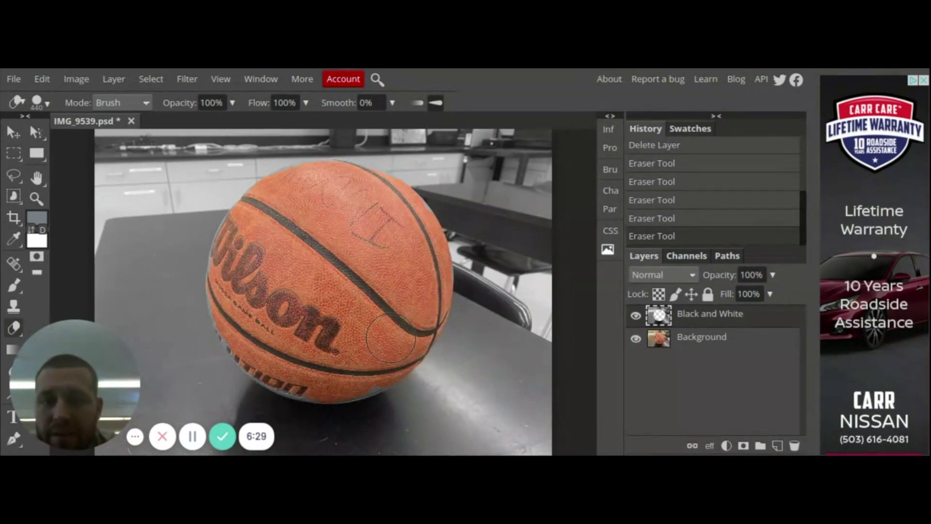
{"action": "left_click", "coordinate": [702, 221]}
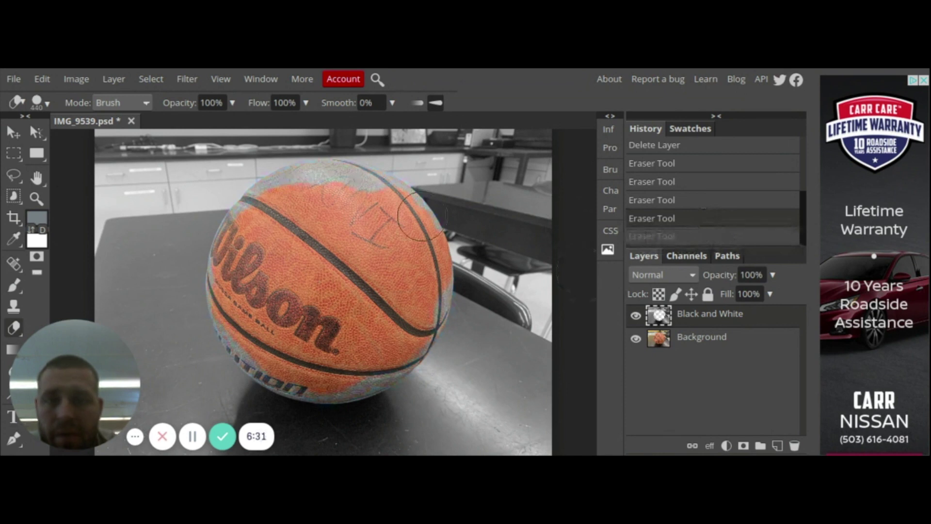
{"action": "mouse_move", "coordinate": [310, 198]}
{"action": "left_mouse_down"}
{"action": "mouse_move", "coordinate": [365, 195]}
{"action": "mouse_move", "coordinate": [390, 208]}
{"action": "mouse_move", "coordinate": [367, 204]}
{"action": "left_mouse_up"}
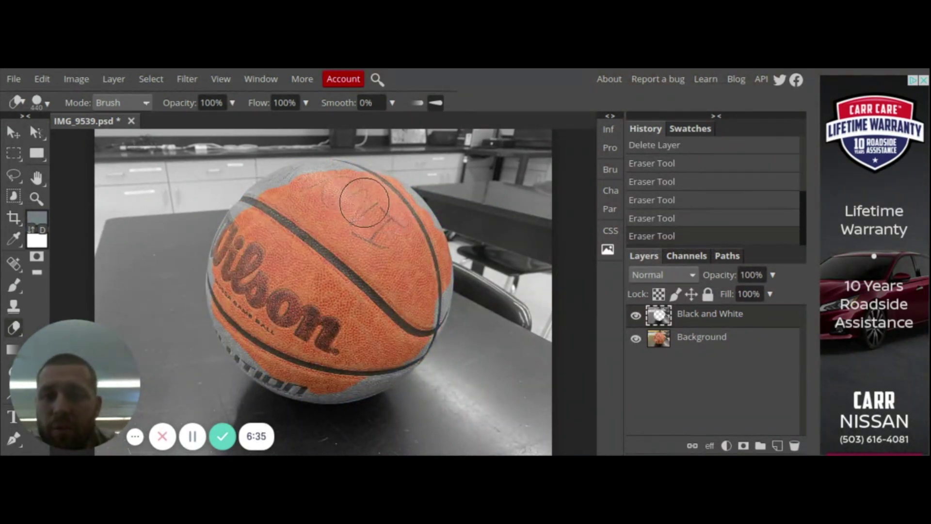
{"action": "left_click_drag", "start_coordinate": [308, 184], "coordinate": [361, 188]}
{"action": "mouse_move", "coordinate": [293, 200]}
{"action": "left_mouse_down"}
{"action": "mouse_move", "coordinate": [252, 228]}
{"action": "mouse_move", "coordinate": [236, 272]}
{"action": "mouse_move", "coordinate": [243, 330]}
{"action": "mouse_move", "coordinate": [271, 352]}
{"action": "left_mouse_up"}
{"action": "mouse_move", "coordinate": [351, 372]}
{"action": "left_mouse_down"}
{"action": "mouse_move", "coordinate": [419, 305]}
{"action": "mouse_move", "coordinate": [427, 267]}
{"action": "mouse_move", "coordinate": [418, 237]}
{"action": "mouse_move", "coordinate": [366, 193]}
{"action": "mouse_move", "coordinate": [405, 228]}
{"action": "mouse_move", "coordinate": [291, 357]}
{"action": "left_mouse_up"}
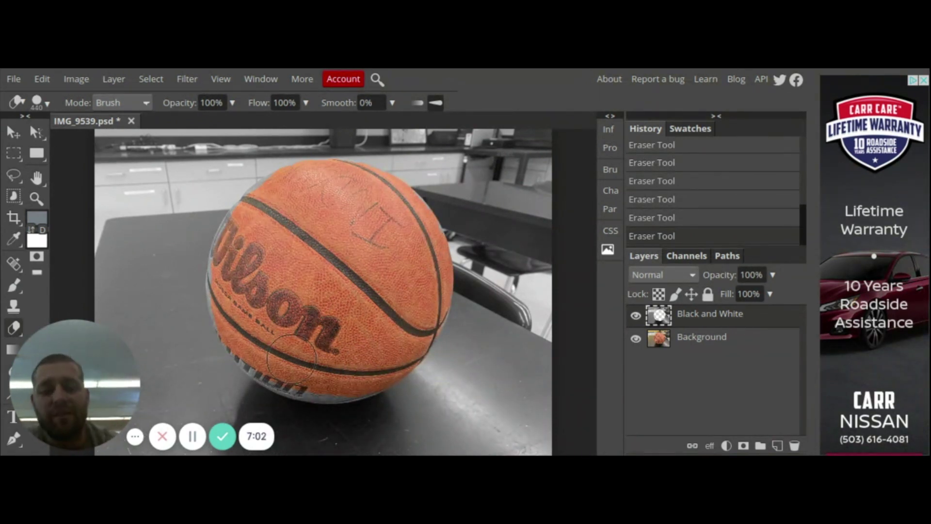
Shrink the eraser to 27 px and erase the grey rim on the ball's left edge
{"action": "left_click", "coordinate": [38, 103]}
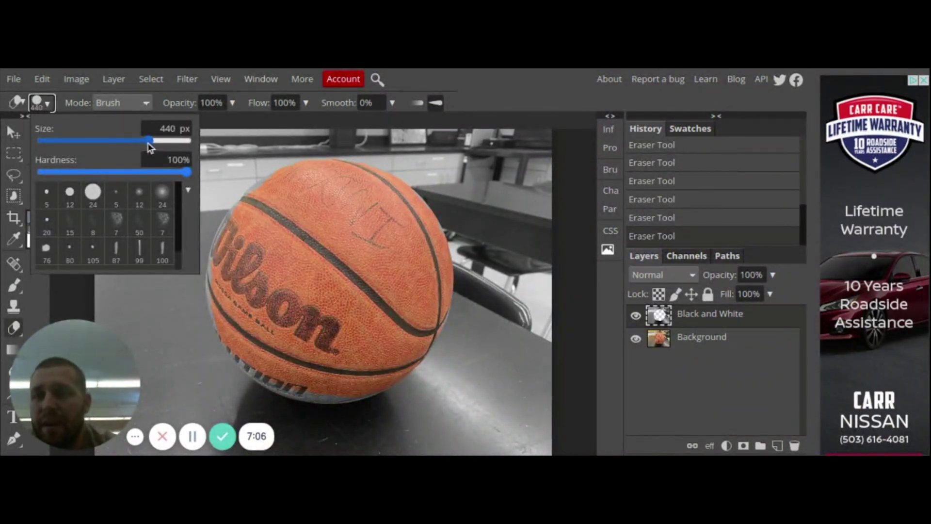
{"action": "left_click_drag", "start_coordinate": [148, 140], "coordinate": [80, 144]}
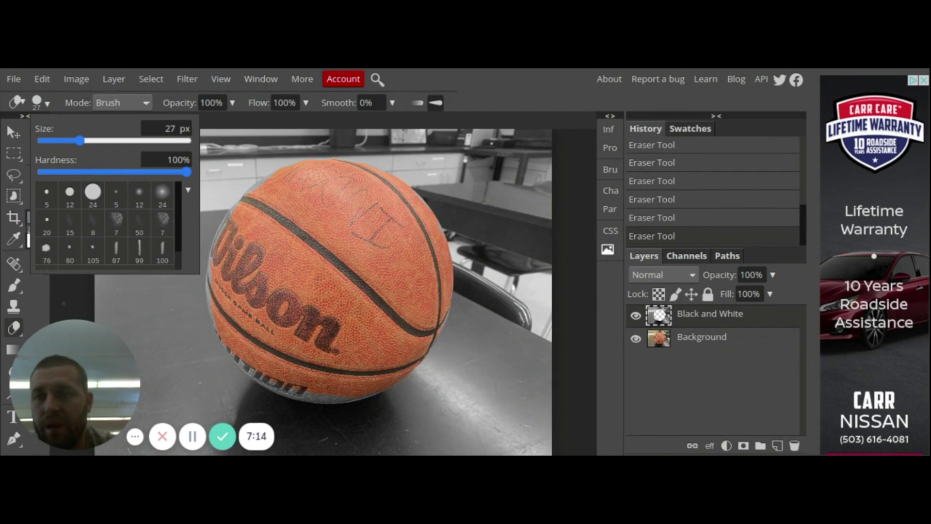
{"action": "key", "text": "Escape"}
{"action": "key", "text": "ctrl+plus"}
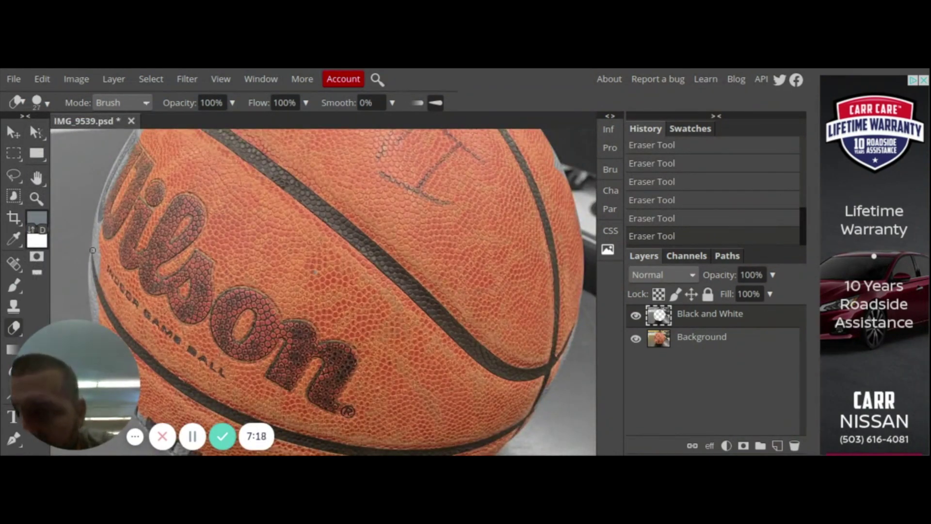
{"action": "mouse_move", "coordinate": [92, 250]}
{"action": "left_mouse_down"}
{"action": "mouse_move", "coordinate": [97, 223]}
{"action": "mouse_move", "coordinate": [96, 232]}
{"action": "left_mouse_up"}
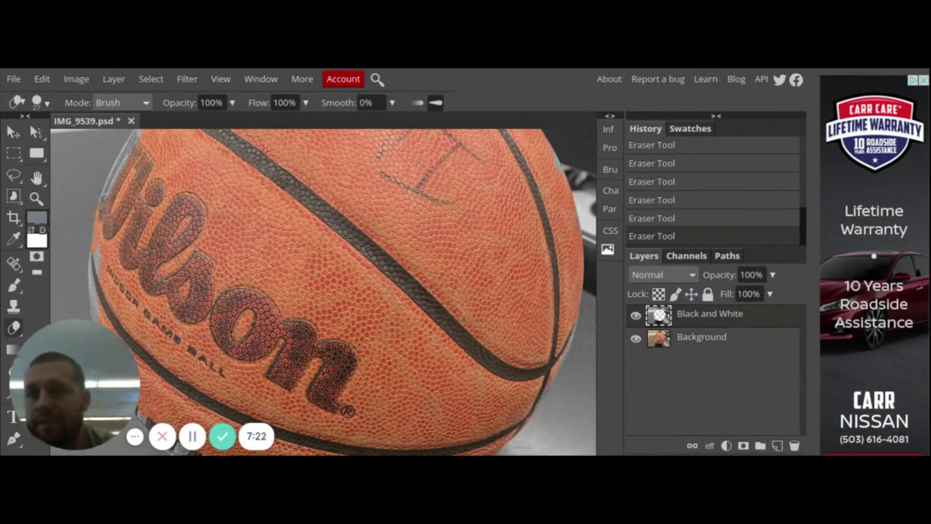
Erase the grey rim along the ball's upper edge
{"action": "scroll", "coordinate": [123, 154], "scroll_direction": "down", "scroll_amount": 2}
{"action": "scroll", "coordinate": [154, 184], "scroll_direction": "up", "scroll_amount": 4}
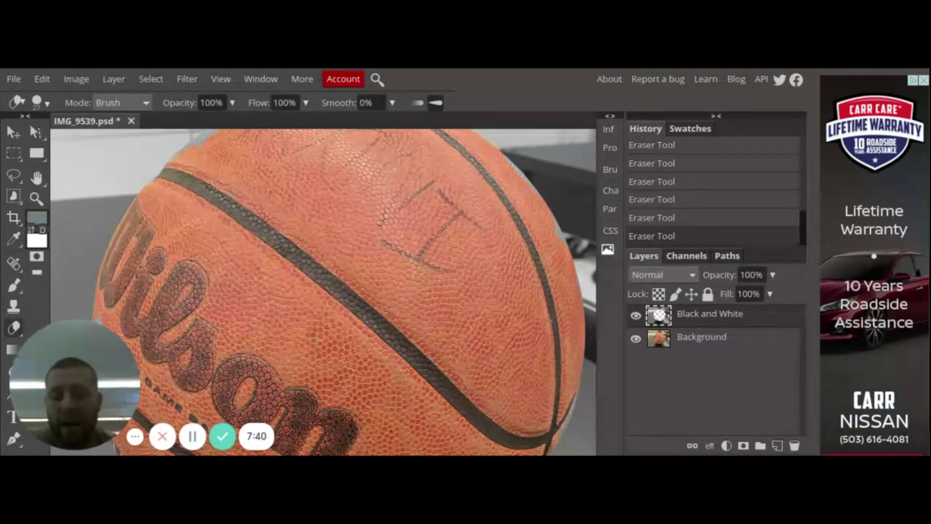
{"action": "scroll", "coordinate": [209, 187], "scroll_direction": "down", "scroll_amount": 3}
{"action": "scroll", "coordinate": [210, 187], "scroll_direction": "up", "scroll_amount": 5}
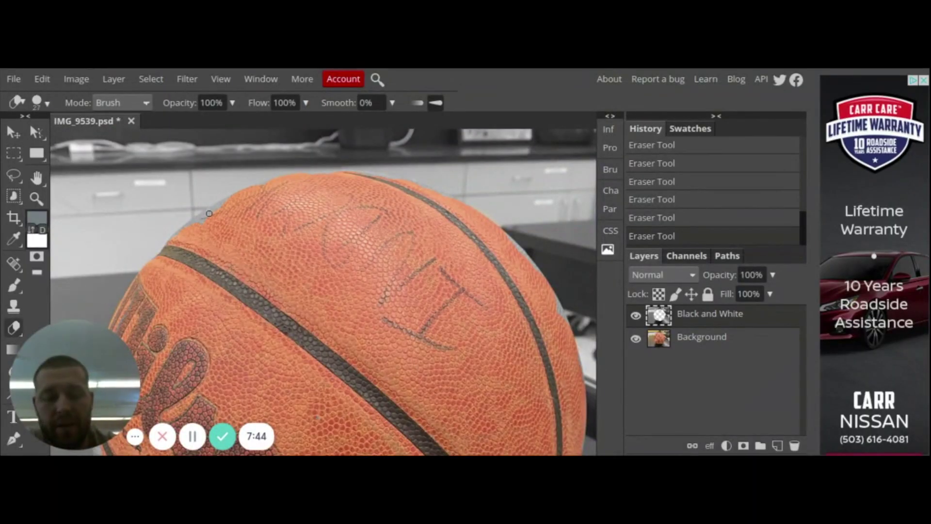
{"action": "key", "text": "ctrl+plus"}
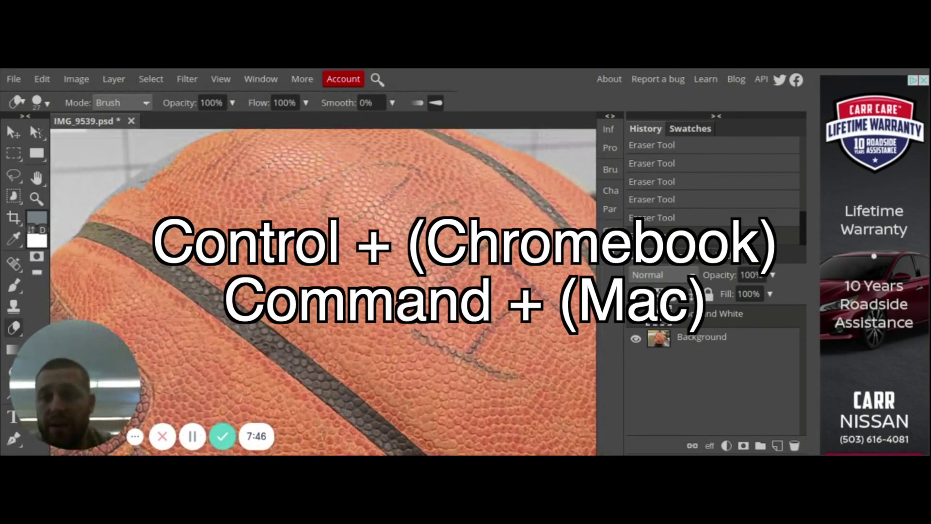
{"action": "key", "text": "ctrl+minus"}
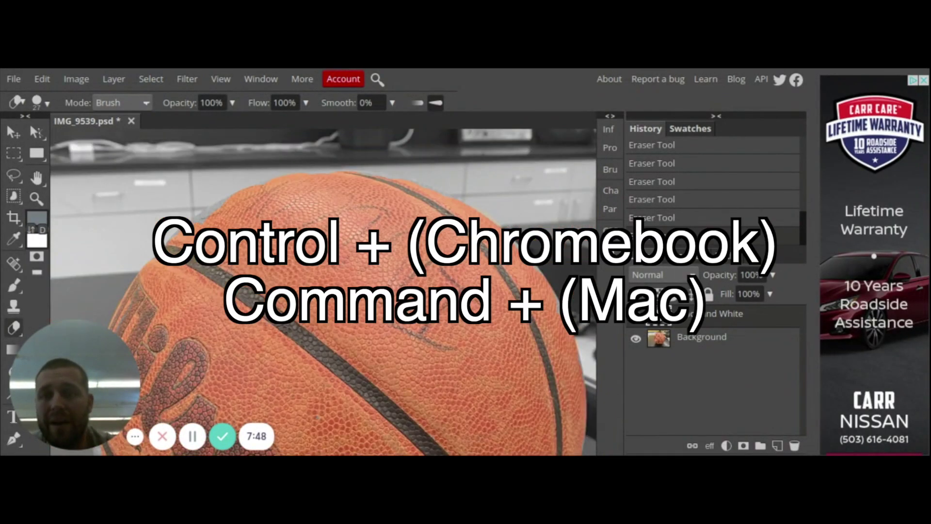
{"action": "key", "text": "ctrl+plus"}
{"action": "key", "text": "ctrl+plus"}
{"action": "key", "text": "ctrl+plus"}
{"action": "key", "text": "ctrl+plus"}
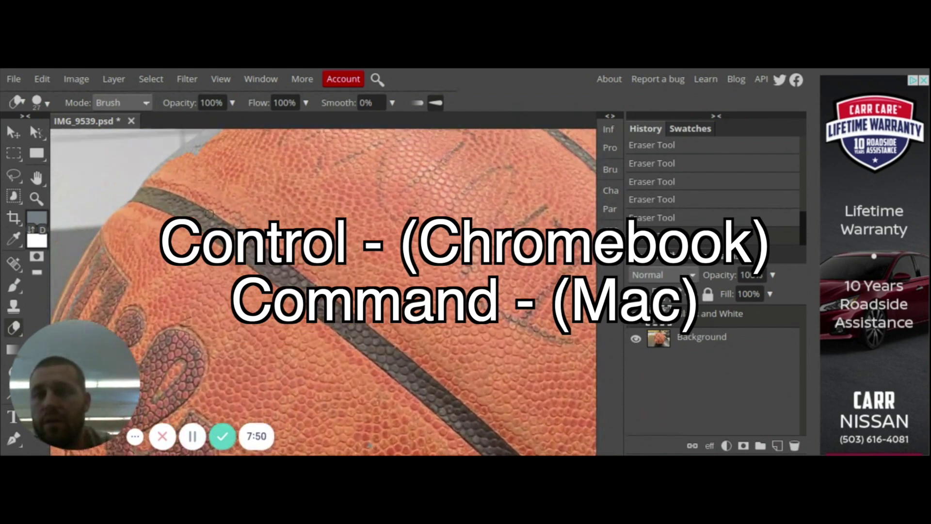
{"action": "key", "text": "ctrl+minus"}
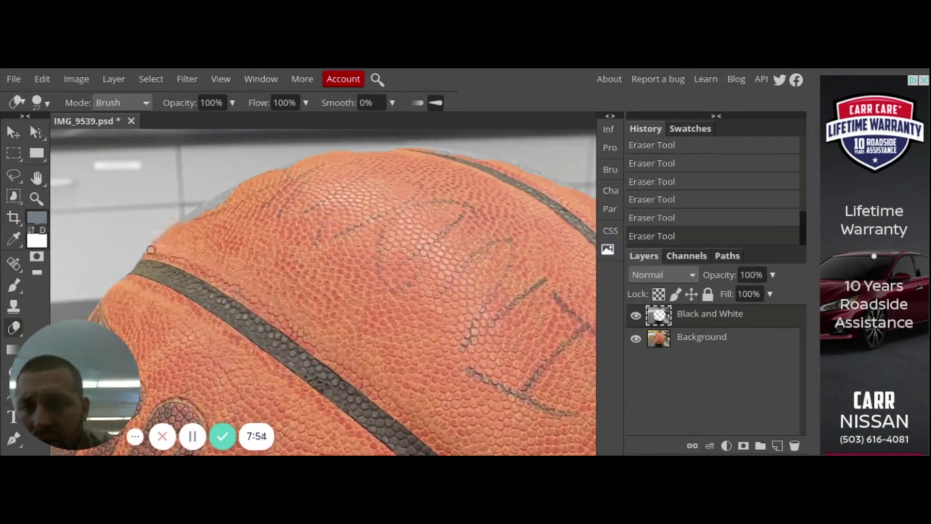
{"action": "mouse_move", "coordinate": [179, 222]}
{"action": "left_mouse_down"}
{"action": "mouse_move", "coordinate": [329, 155]}
{"action": "mouse_move", "coordinate": [414, 149]}
{"action": "mouse_move", "coordinate": [506, 160]}
{"action": "mouse_move", "coordinate": [571, 188]}
{"action": "left_mouse_up"}
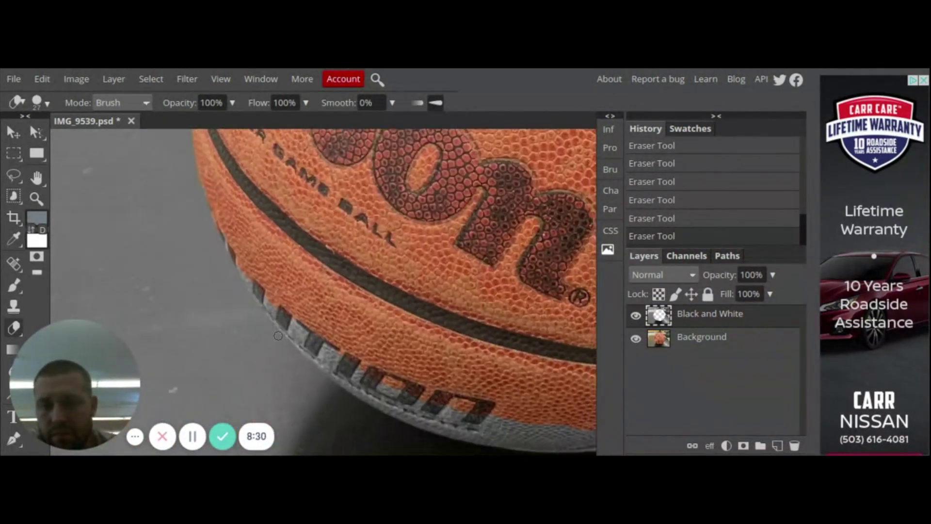
Enlarge the eraser to 157 px and clear grey along the ball's bottom and right edges
{"action": "scroll", "coordinate": [102, 240], "scroll_direction": "right", "scroll_amount": 3}
{"action": "left_click_drag", "start_coordinate": [170, 327], "coordinate": [192, 344]}
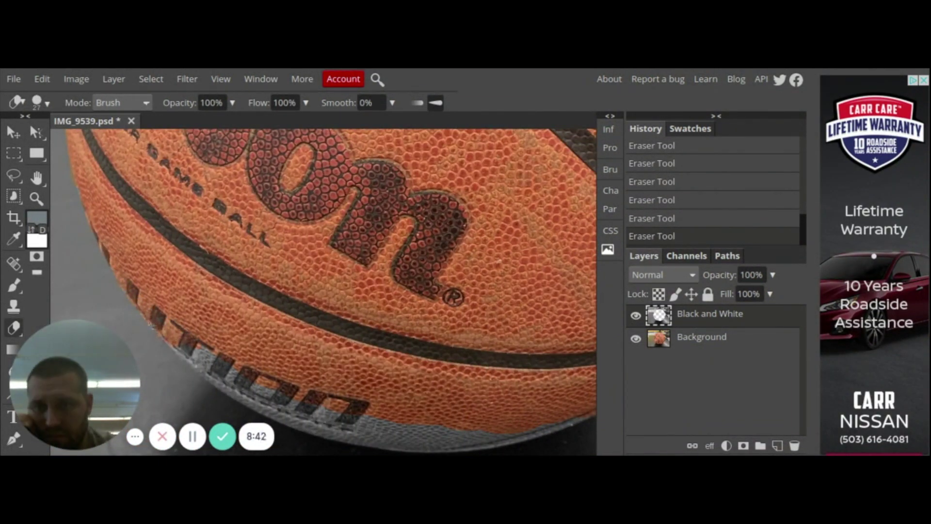
{"action": "left_click", "coordinate": [48, 103]}
{"action": "left_click_drag", "start_coordinate": [44, 139], "coordinate": [118, 139]}
{"action": "left_click_drag", "start_coordinate": [359, 422], "coordinate": [388, 431]}
{"action": "scroll", "coordinate": [383, 388], "scroll_direction": "down", "scroll_amount": 3}
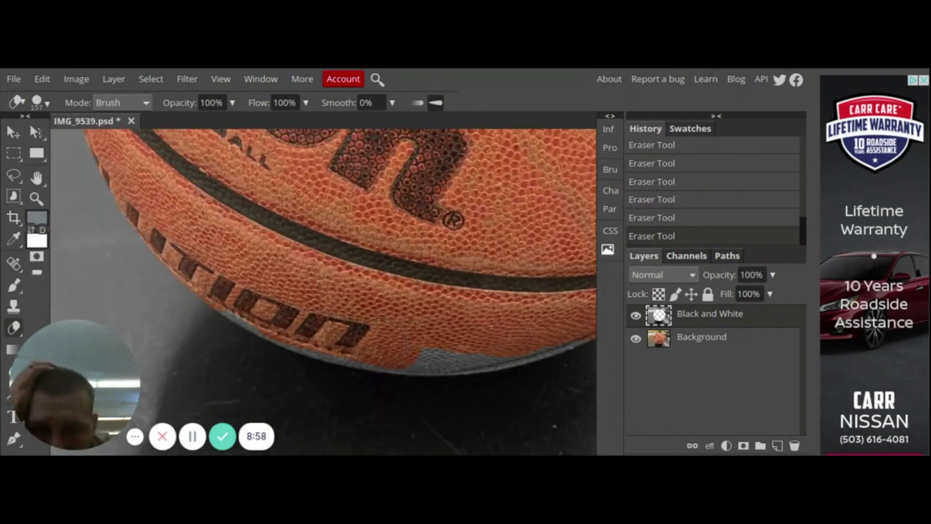
{"action": "left_click_drag", "start_coordinate": [293, 329], "coordinate": [418, 348]}
{"action": "scroll", "coordinate": [524, 339], "scroll_direction": "down", "scroll_amount": 2}
{"action": "scroll", "coordinate": [524, 340], "scroll_direction": "up", "scroll_amount": 8}
{"action": "mouse_move", "coordinate": [388, 170]}
{"action": "left_mouse_down"}
{"action": "mouse_move", "coordinate": [475, 277]}
{"action": "mouse_move", "coordinate": [510, 369]}
{"action": "left_mouse_up"}
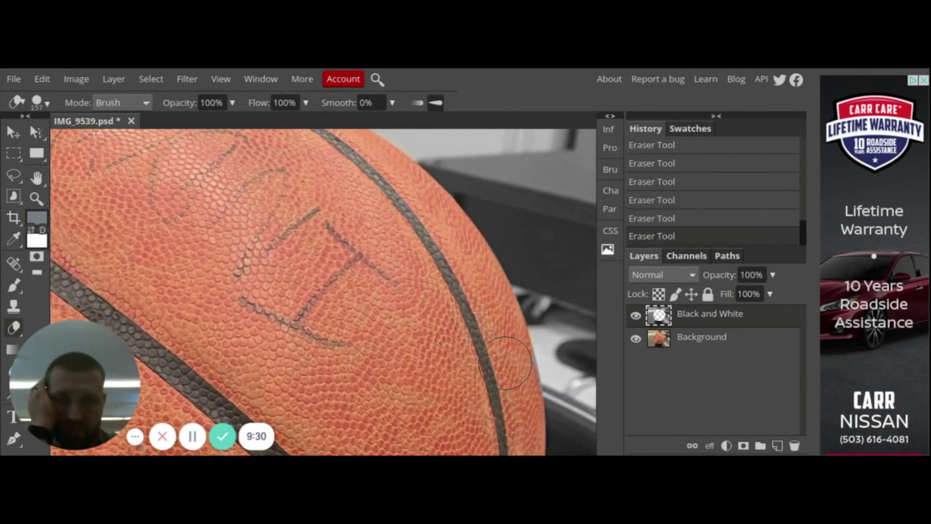
{"action": "scroll", "coordinate": [510, 369], "scroll_direction": "down", "scroll_amount": 5}
{"action": "scroll", "coordinate": [476, 363], "scroll_direction": "down", "scroll_amount": 4}
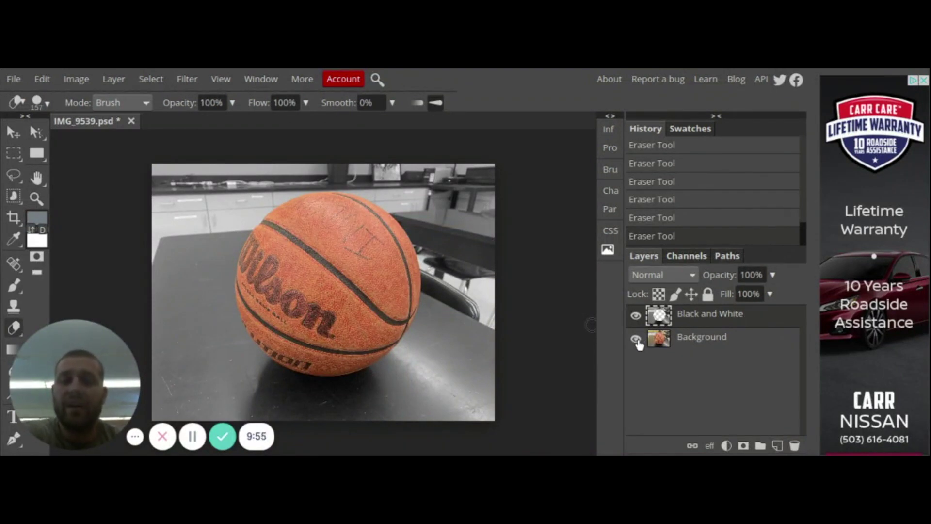
{"action": "left_click", "coordinate": [636, 340]}
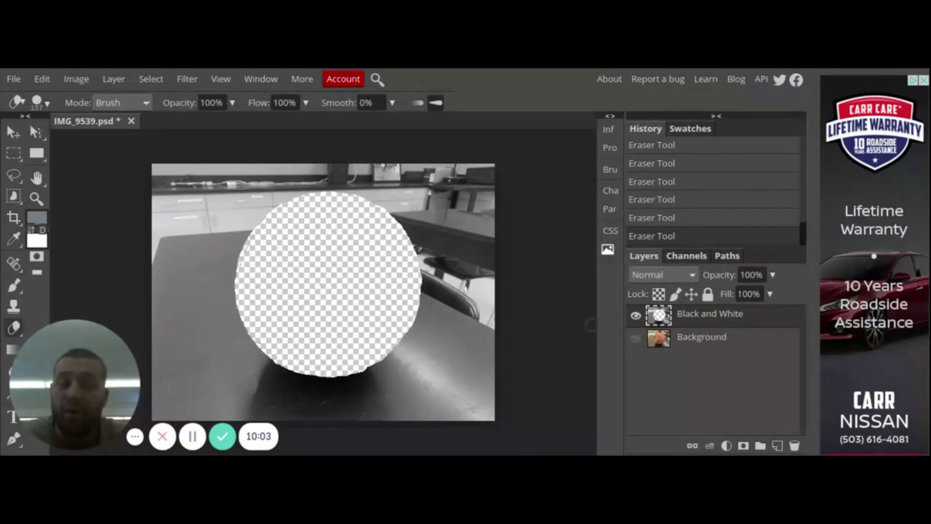
{"action": "left_click", "coordinate": [635, 339]}
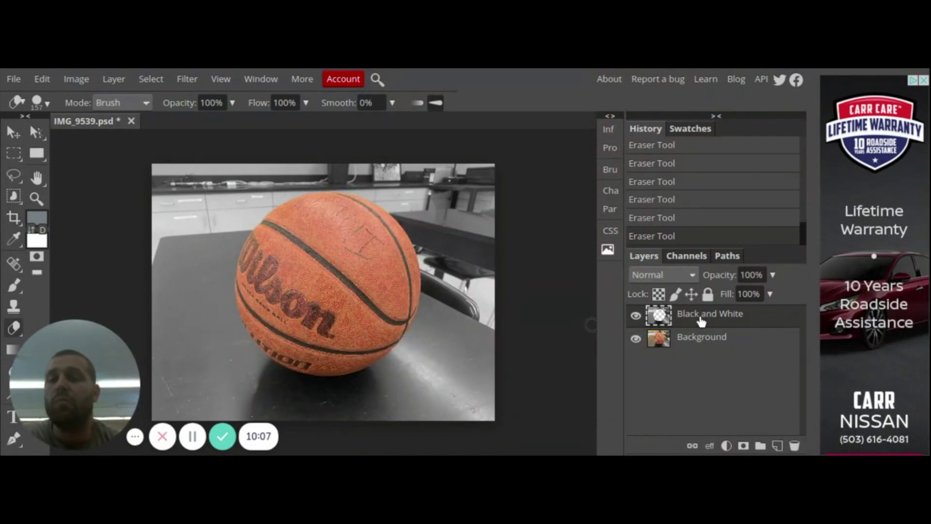
{"action": "left_click", "coordinate": [699, 337]}
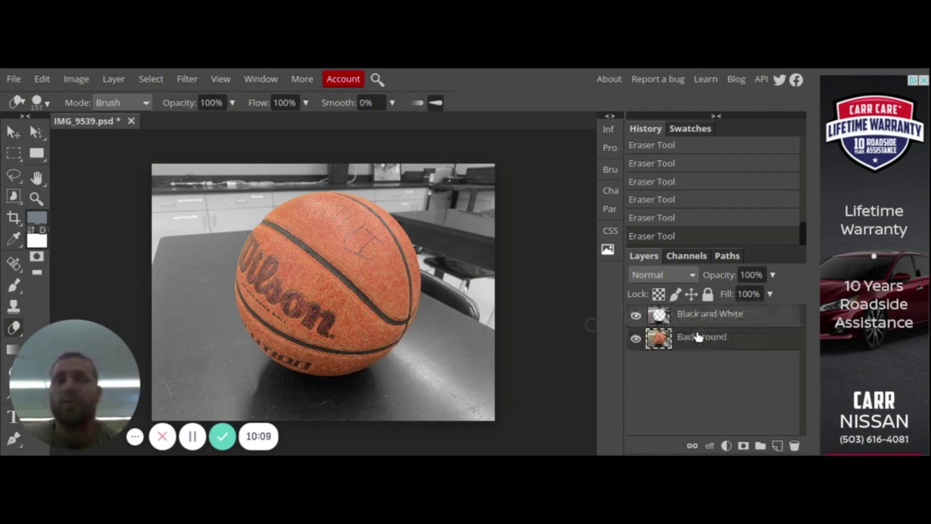
{"action": "left_click", "coordinate": [636, 339]}
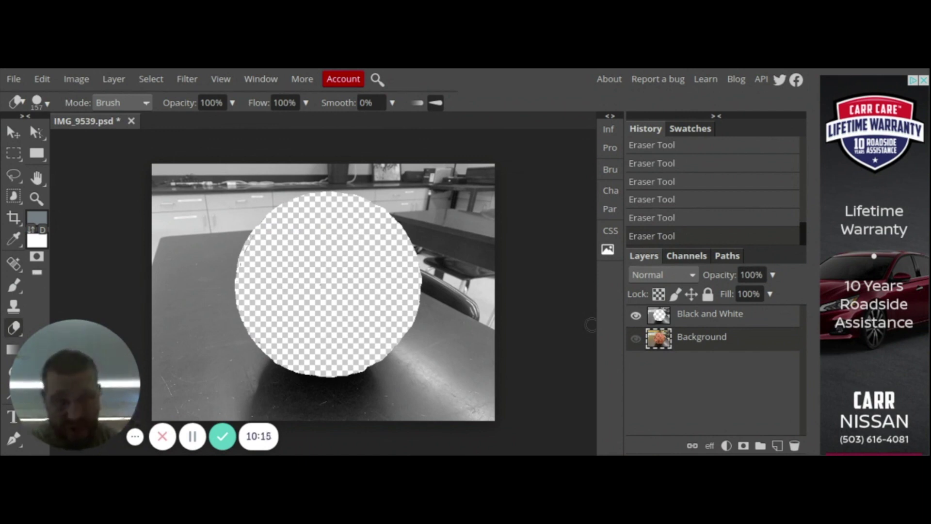
{"action": "left_click", "coordinate": [636, 339]}
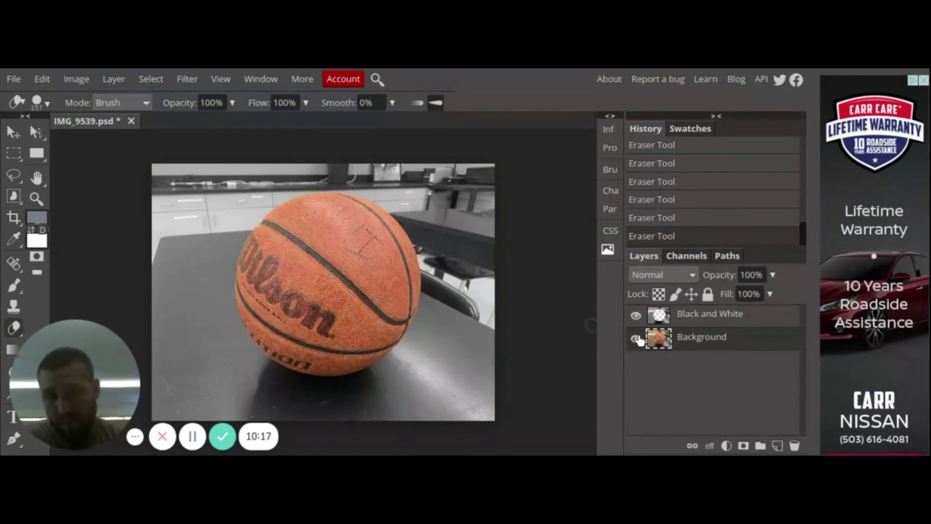